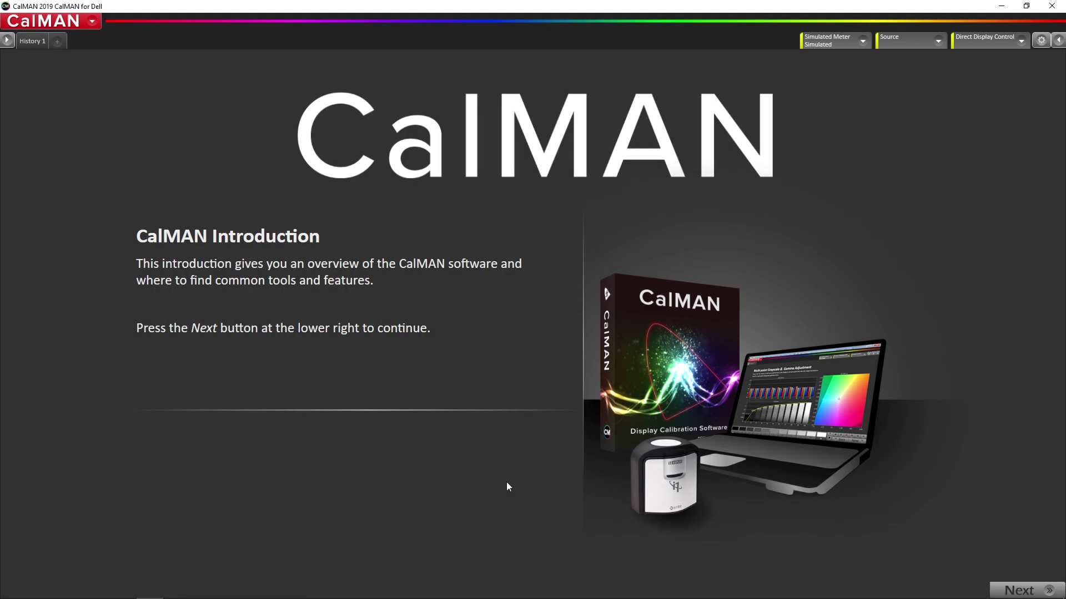
Load the Dell Display Calibration workflow template from Display Specific templates and proceed to Hardware Connect.
click(77, 22)
mouse_move(68, 84)
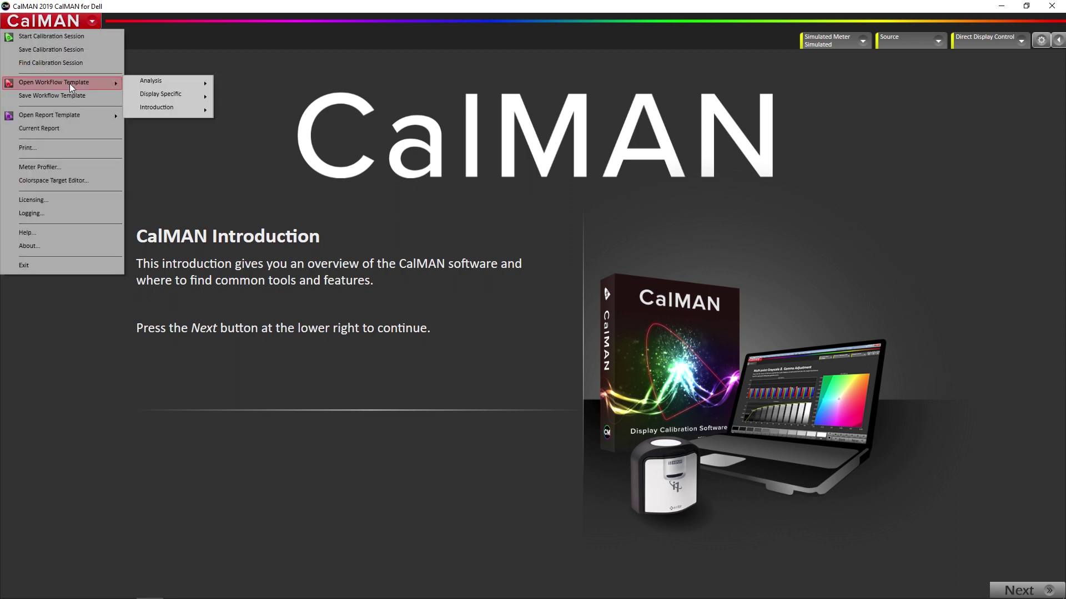
mouse_move(148, 93)
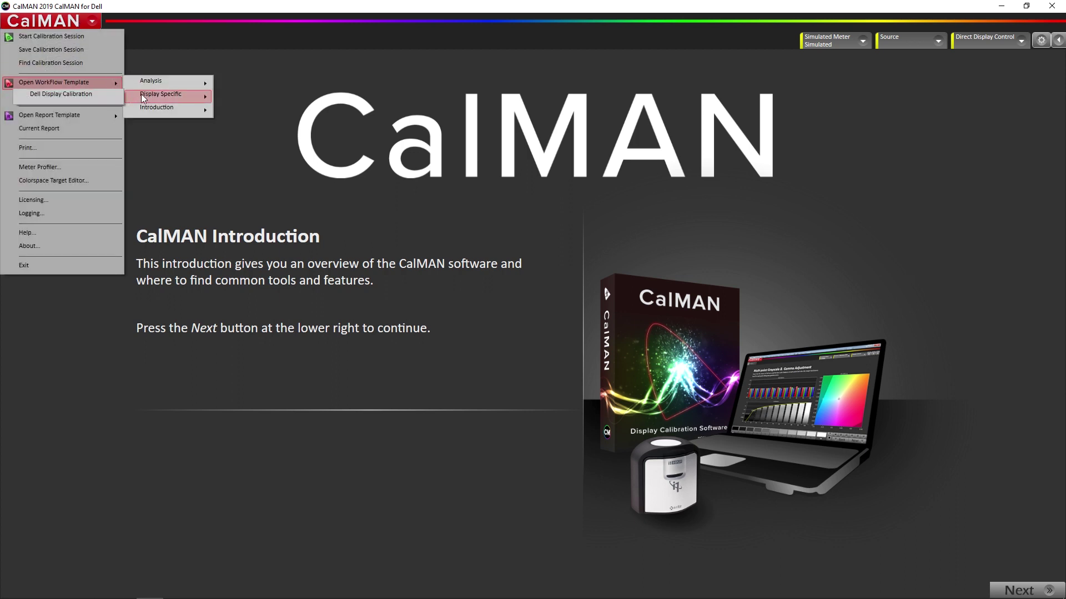
click(82, 92)
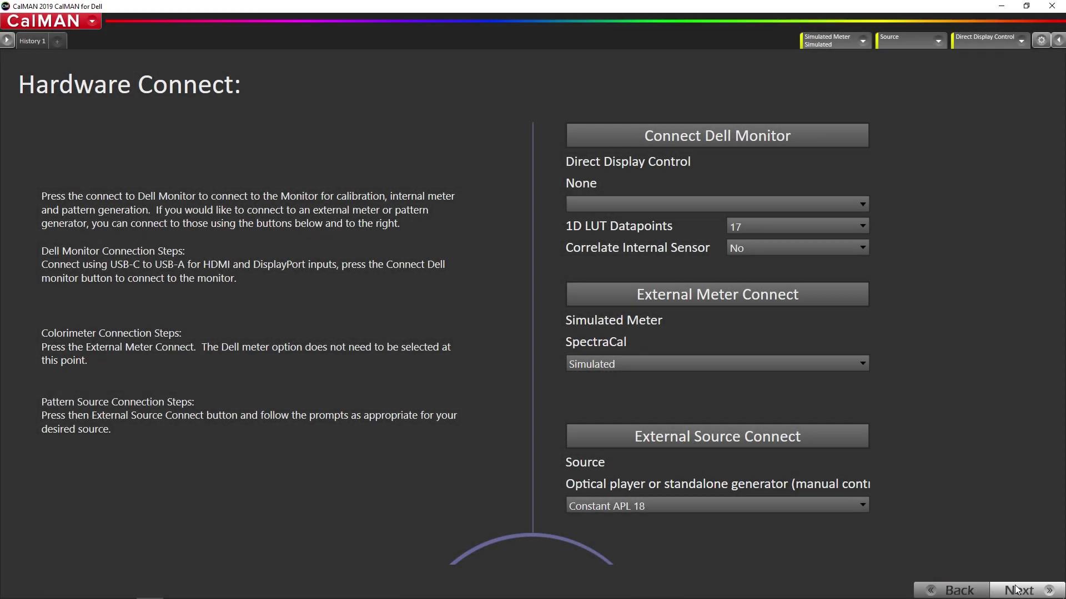
click(1017, 589)
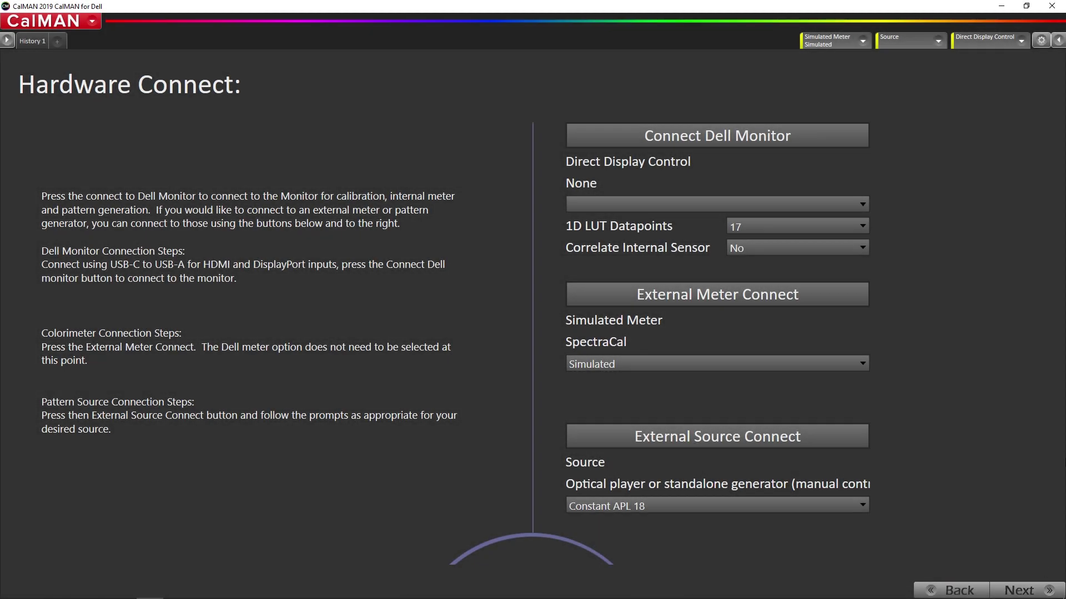
Connect the UltraSharp UP2720Q as the calibrated display and as the pattern source.
click(734, 138)
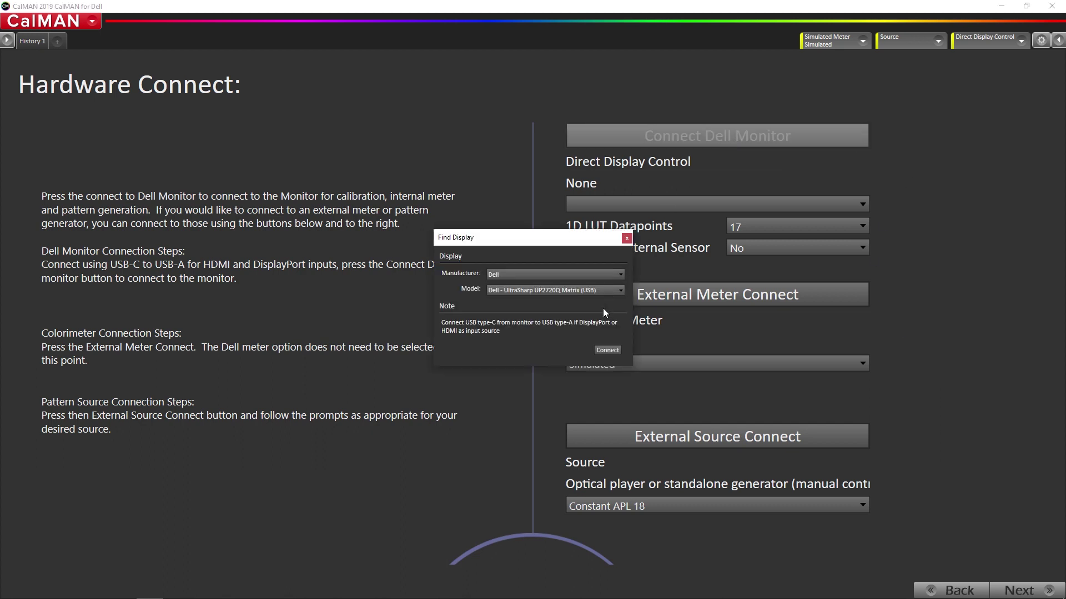
click(606, 351)
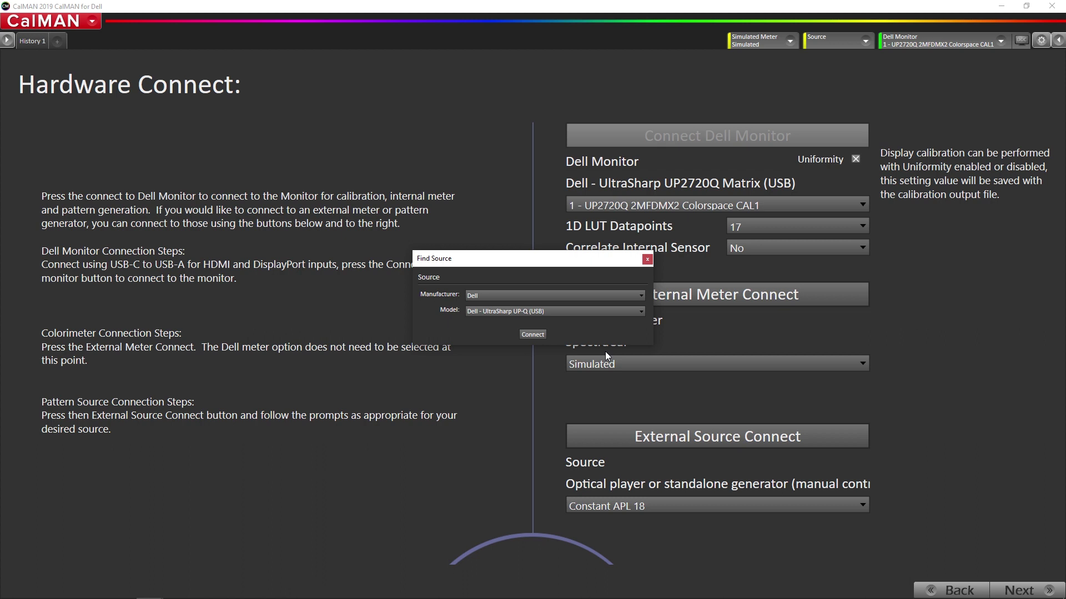
click(536, 336)
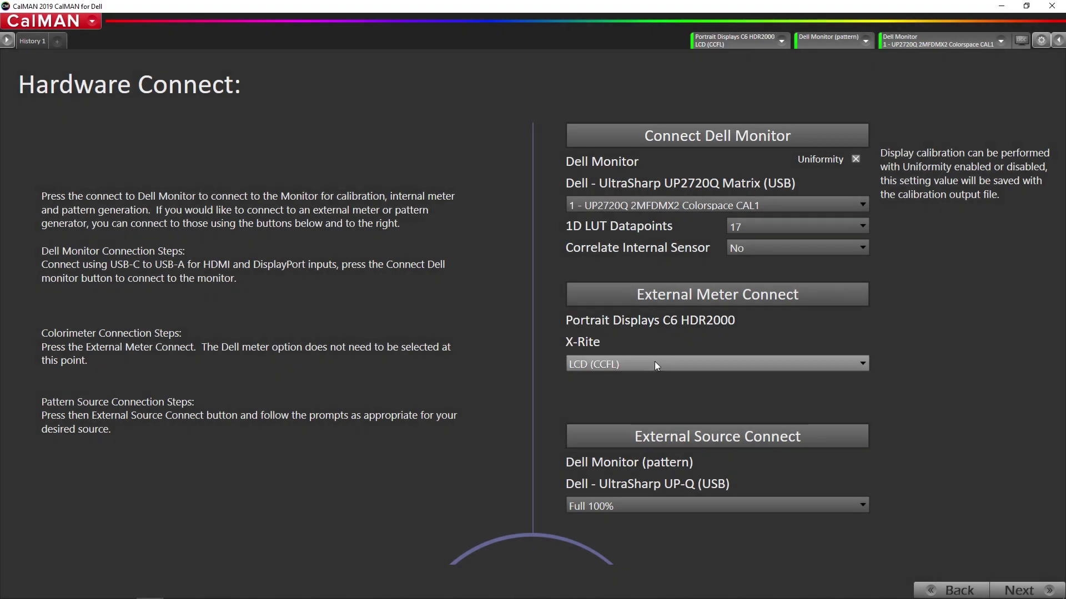
Set the C6 HDR2000 meter's display type to LCD (LED PFS Phosphor) and continue to Calibration Targets.
click(654, 361)
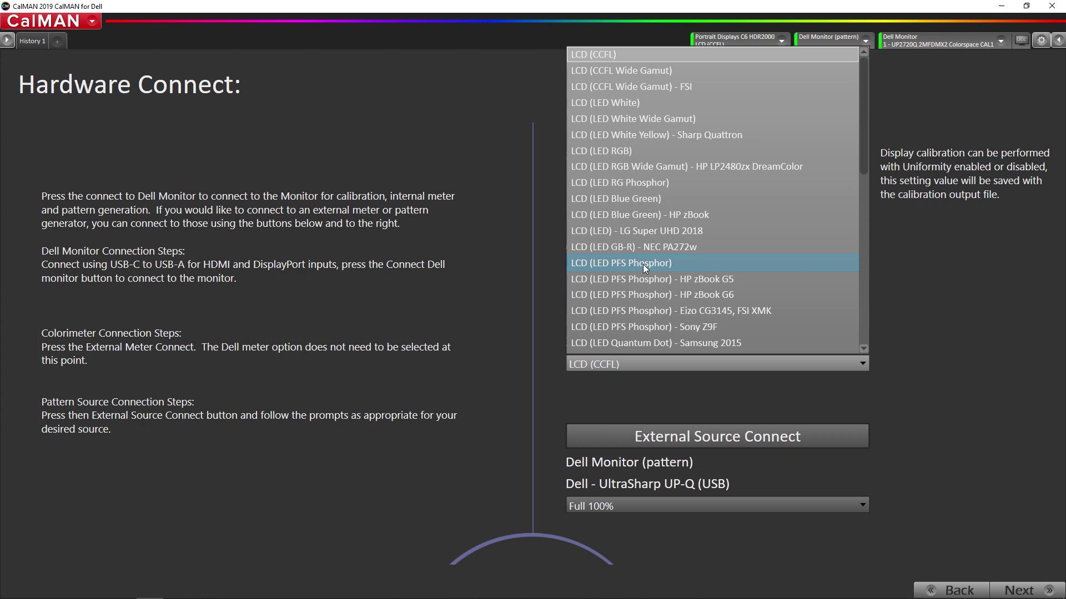
key(Return)
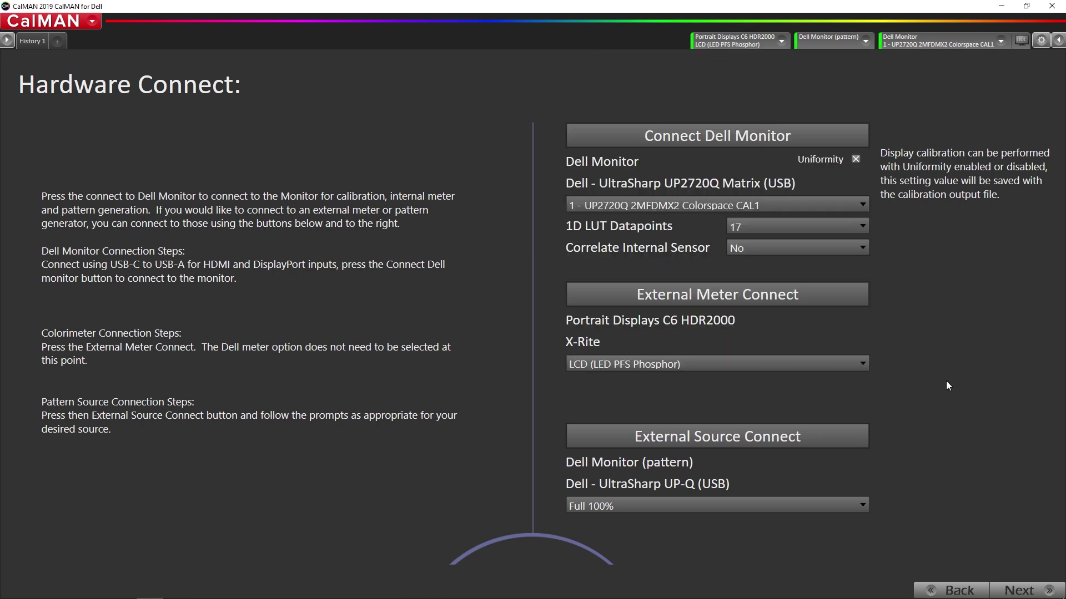
click(1013, 591)
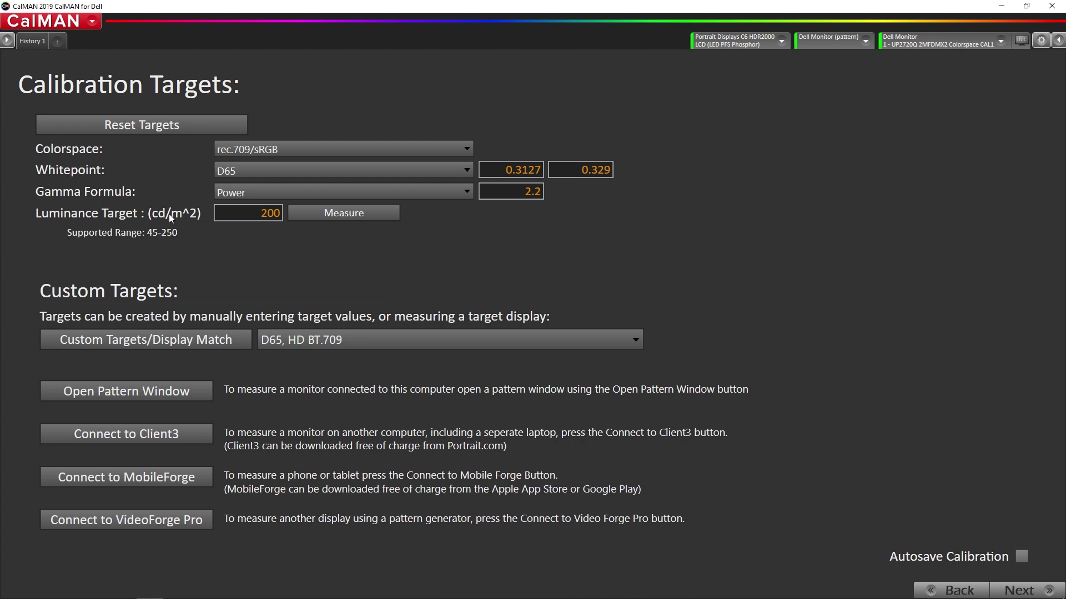
Change the luminance target from 200 to 150 cd/m² and continue to Pre-Calibration Capture.
double_click(259, 217)
text(150)
key(Tab)
click(1025, 592)
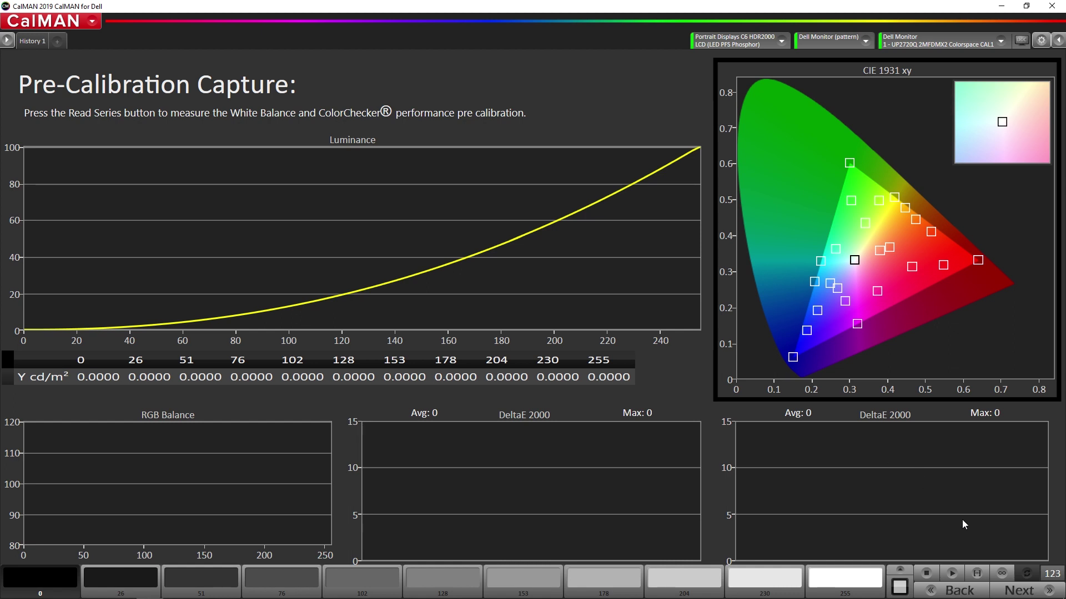
Read the pre-calibration measurement series, then go to the 1D LUT with 3x3 Matrix page.
click(978, 574)
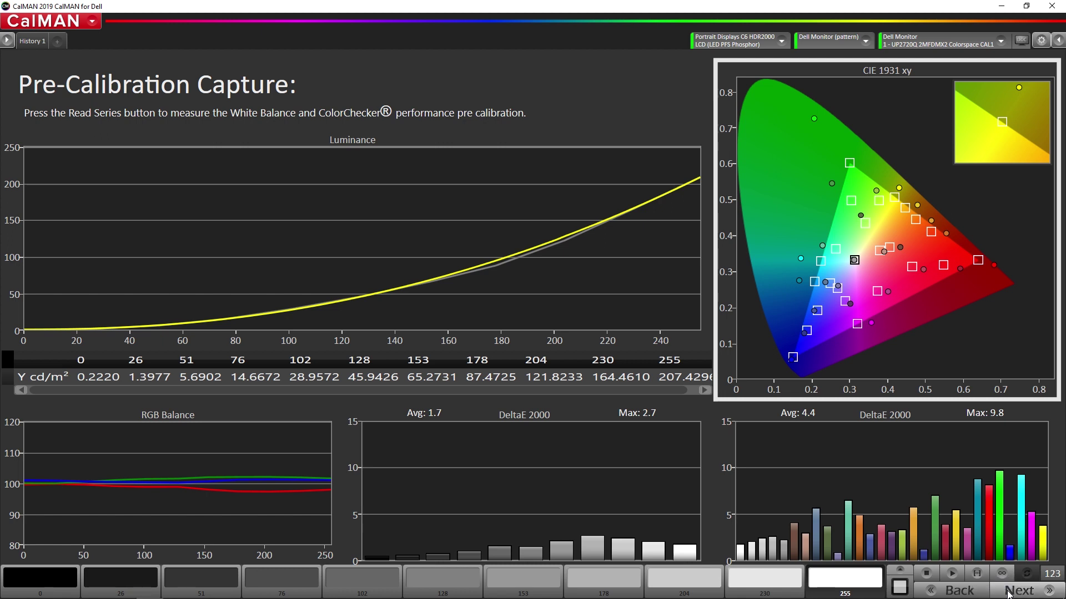
click(1008, 591)
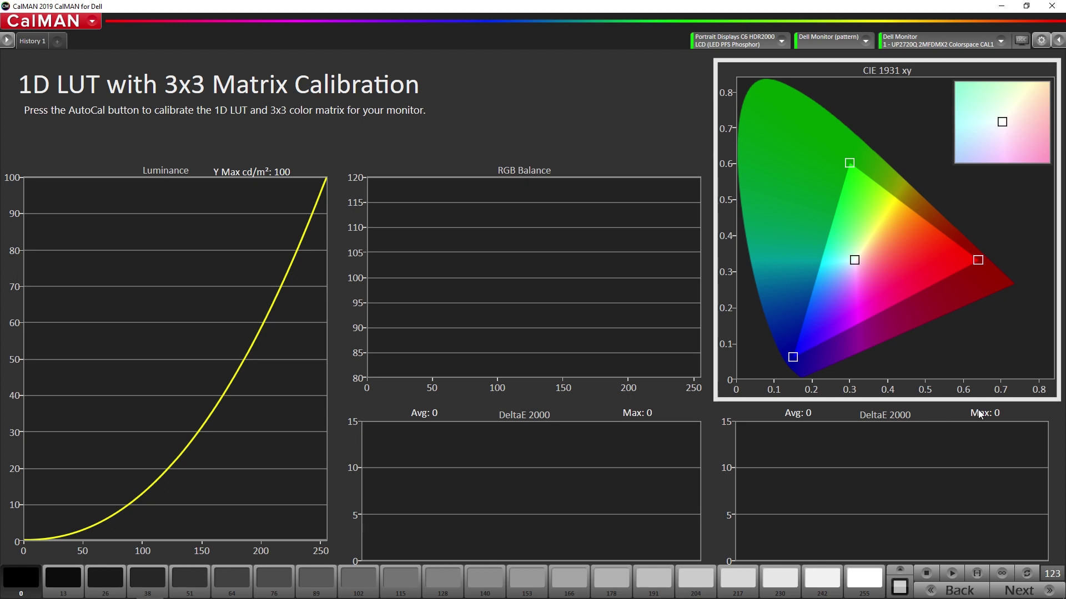
Run AutoCal, dismiss its completion summary, and move to Post-Calibration Capture.
click(1027, 574)
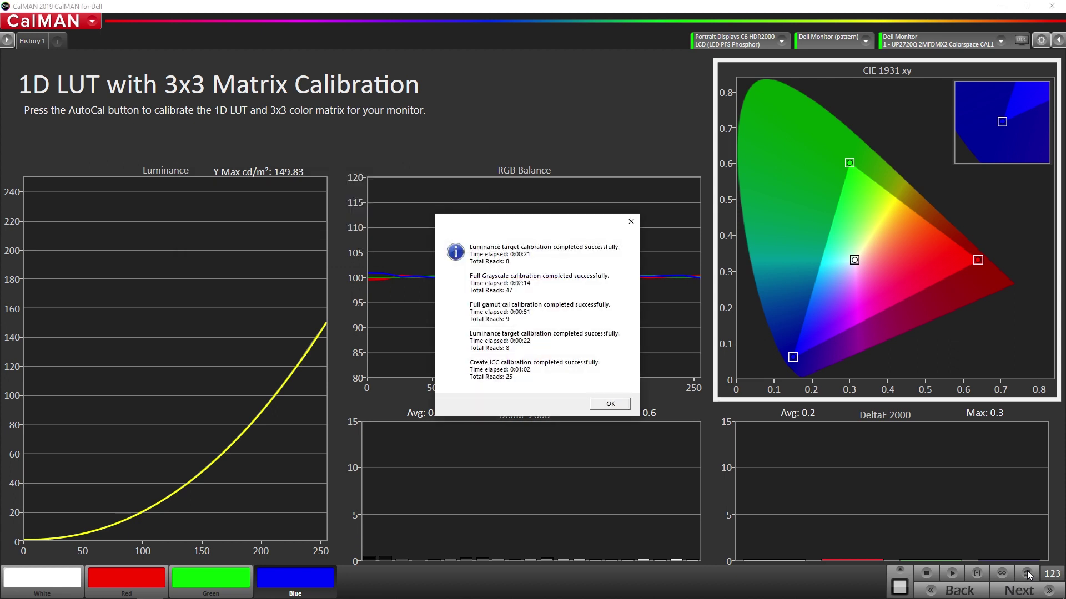
click(610, 405)
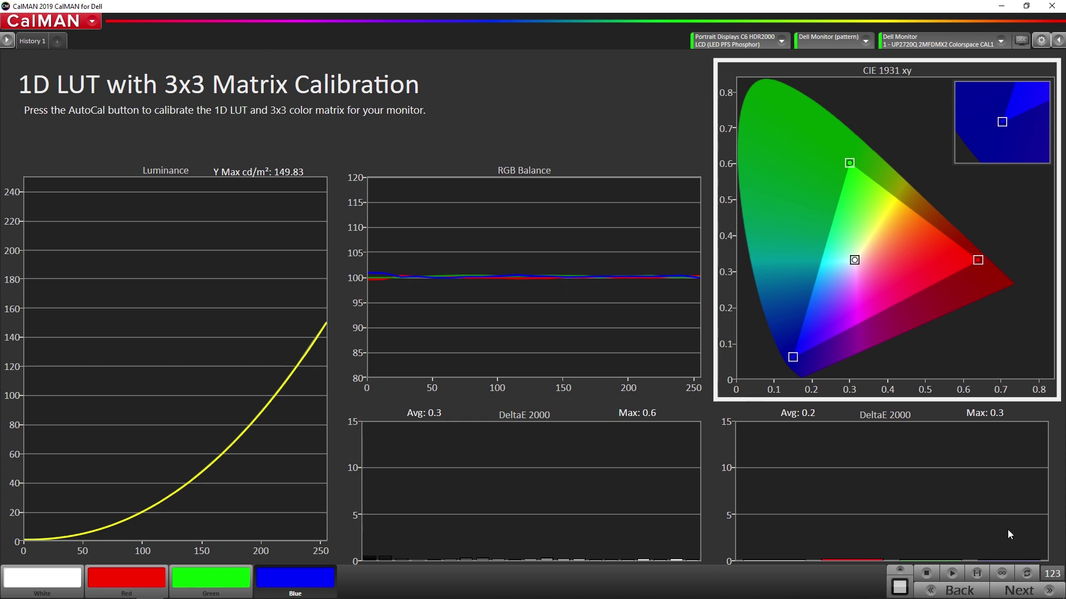
click(1021, 591)
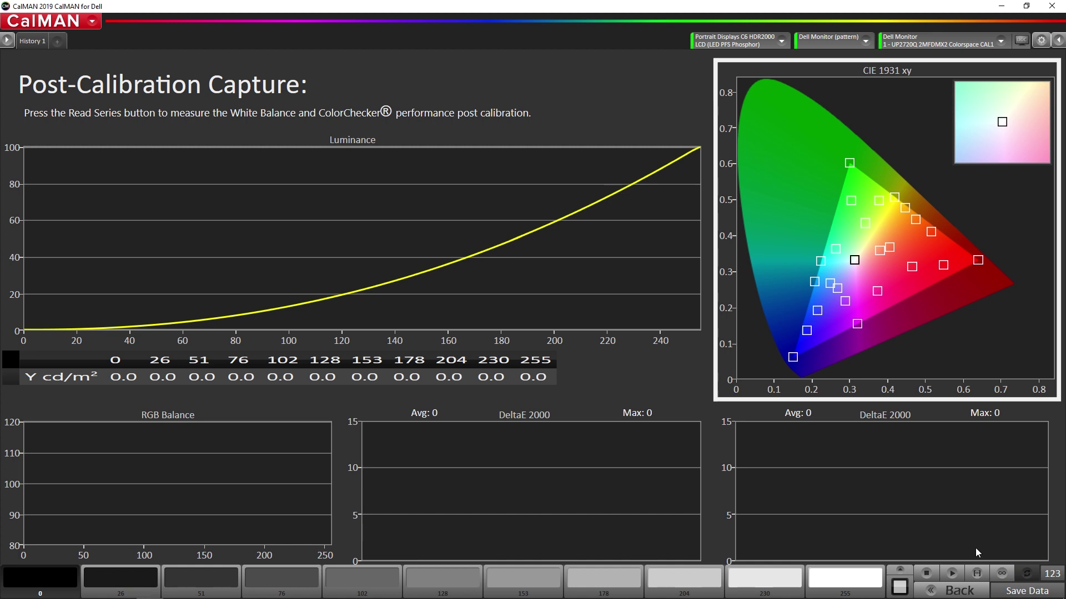
Read the post-calibration series, yielding 149.8 cd/m² white and 0.2 average DeltaE.
click(978, 573)
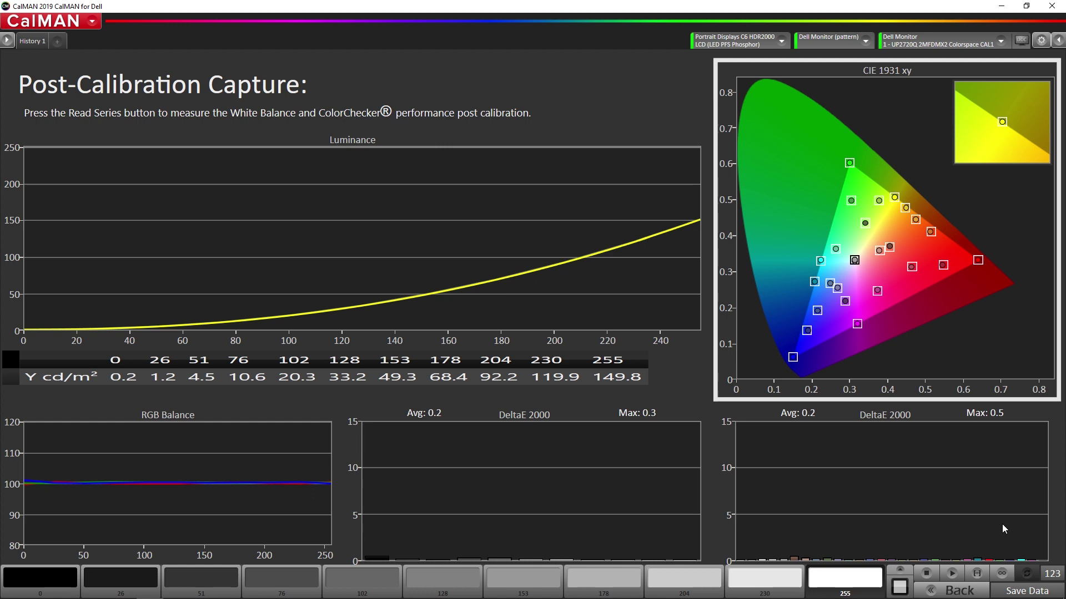
Save the calibration as calibration data.ccex, overwriting the existing file.
click(1019, 592)
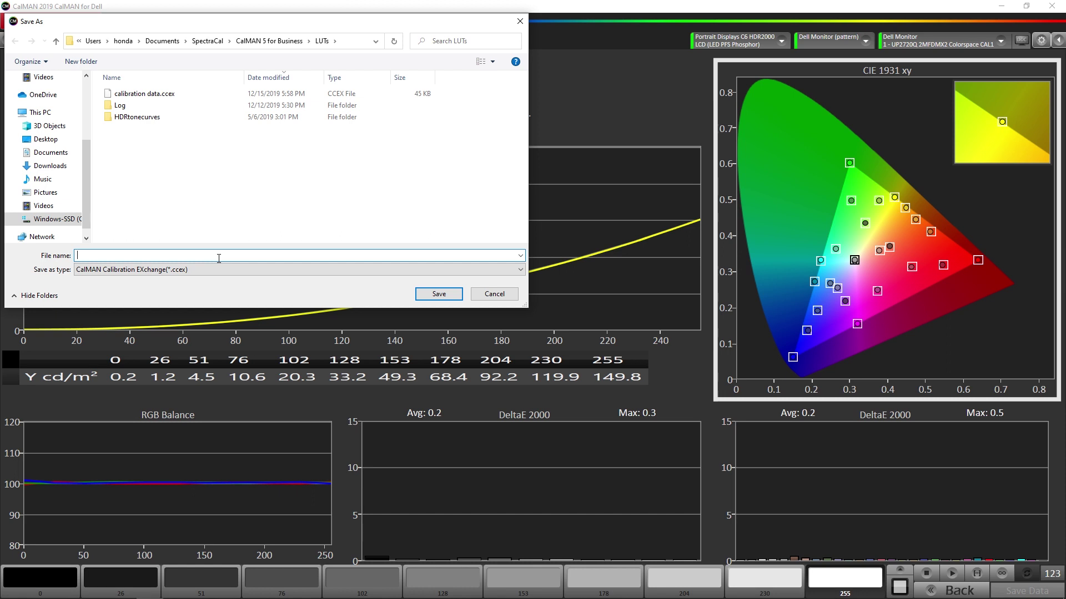
text(calin)
key(BackSpace)
key(BackSpace)
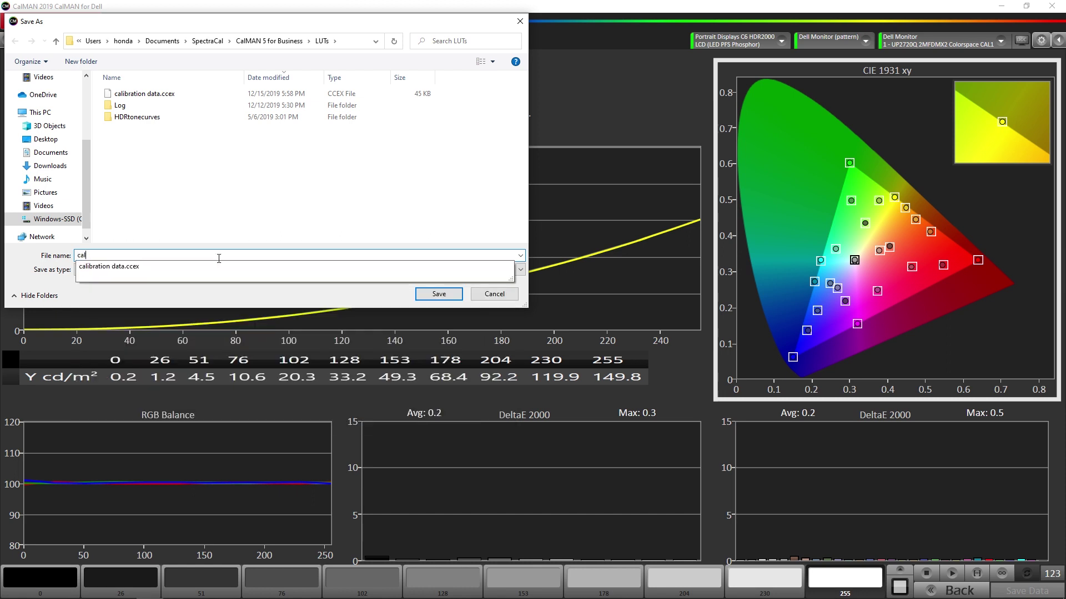
key(Down)
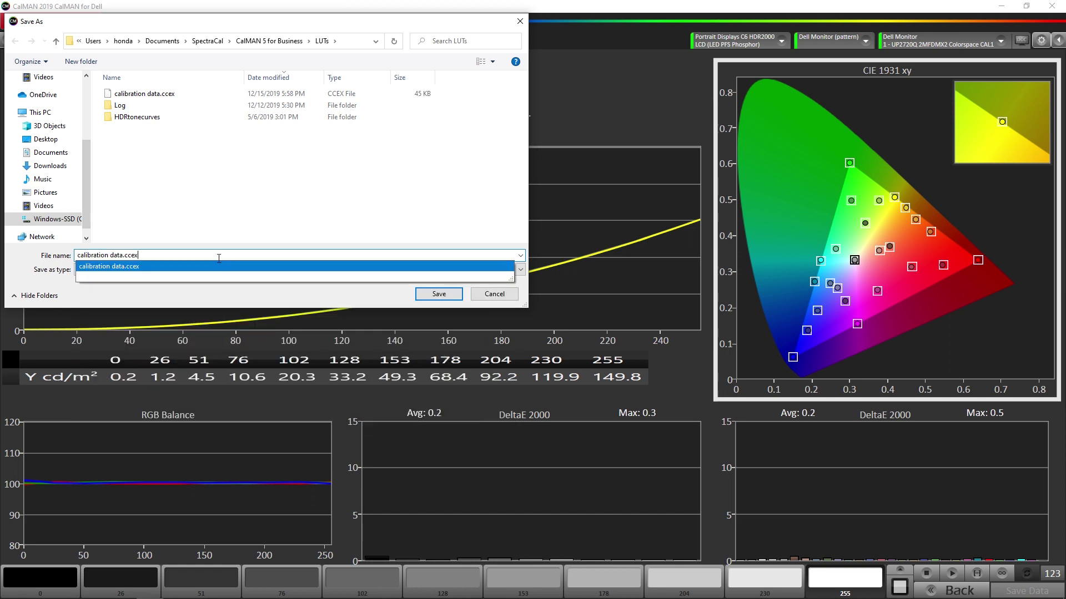
click(439, 294)
click(553, 309)
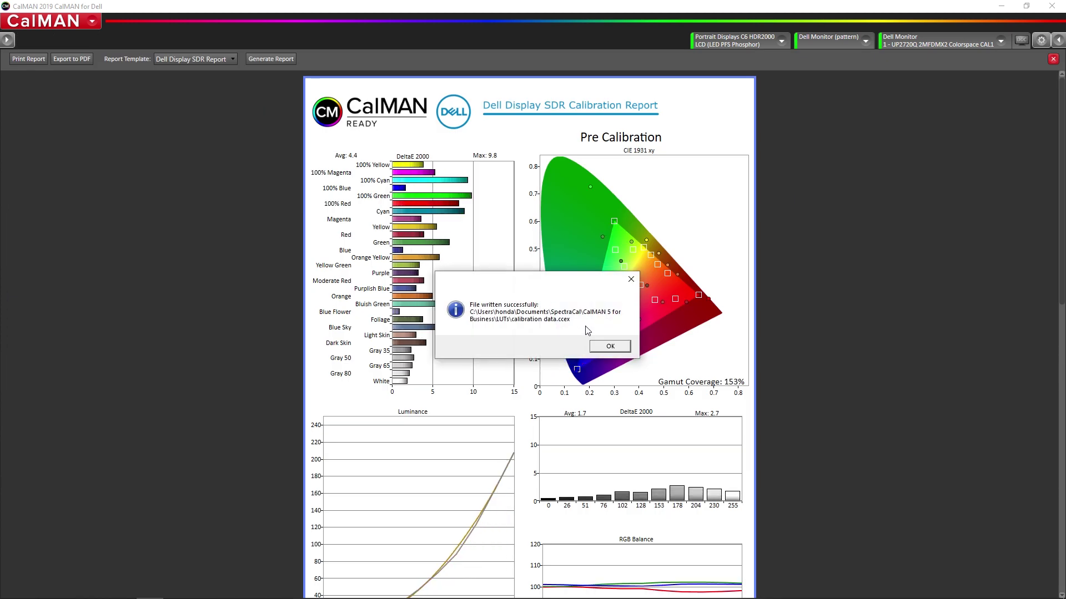
Dismiss the save confirmation, scroll through the before/after report pages, and close the report.
click(613, 350)
scroll(706, 371, down, 3)
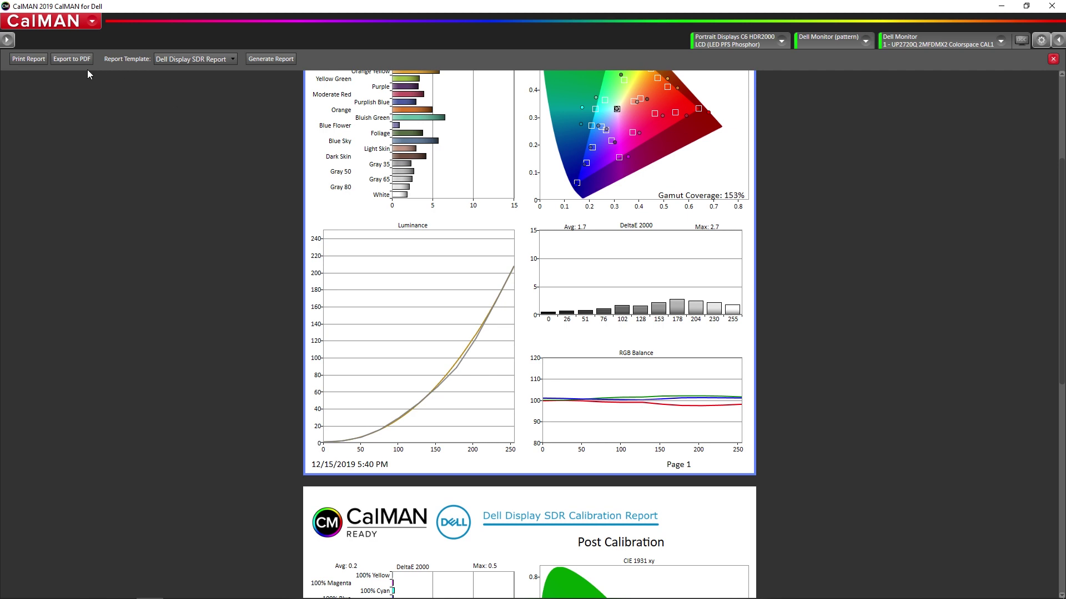
scroll(513, 206, up, 3)
scroll(514, 205, down, 4)
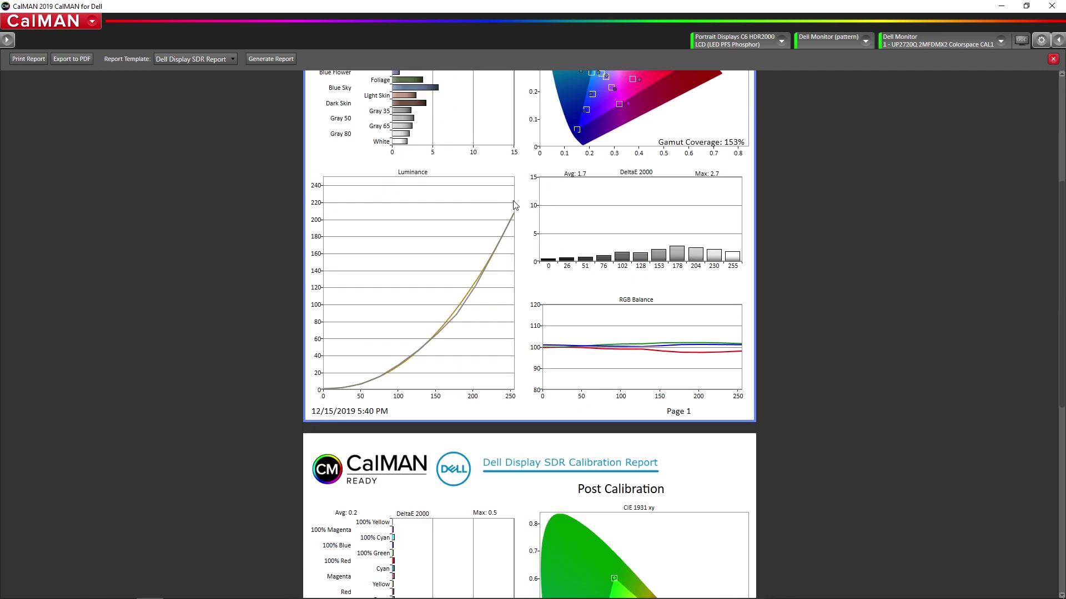
drag(1061, 284, 1061, 541)
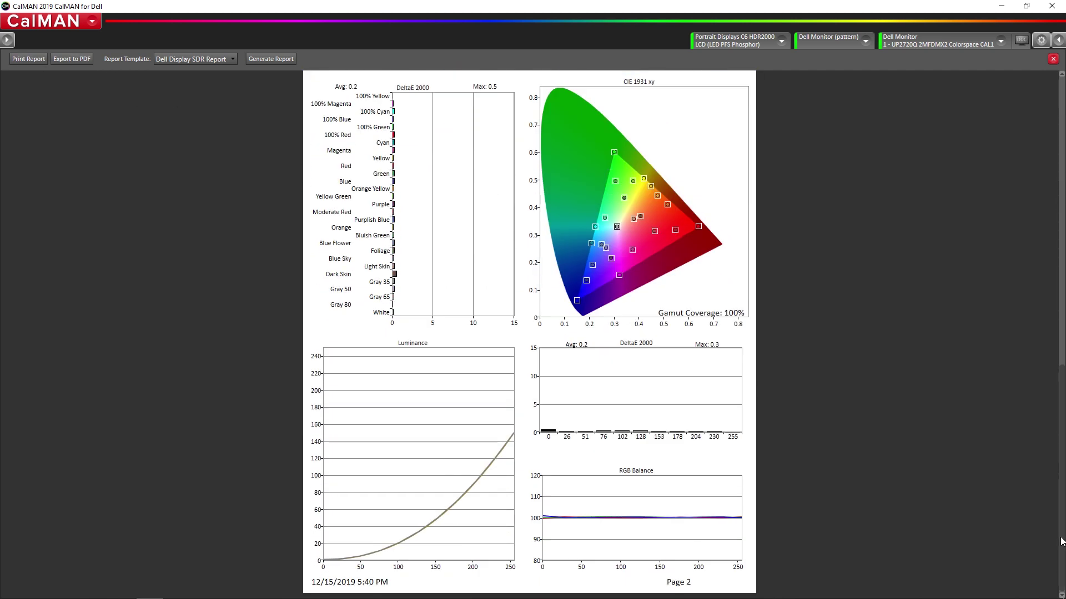
scroll(1021, 279, up, 10)
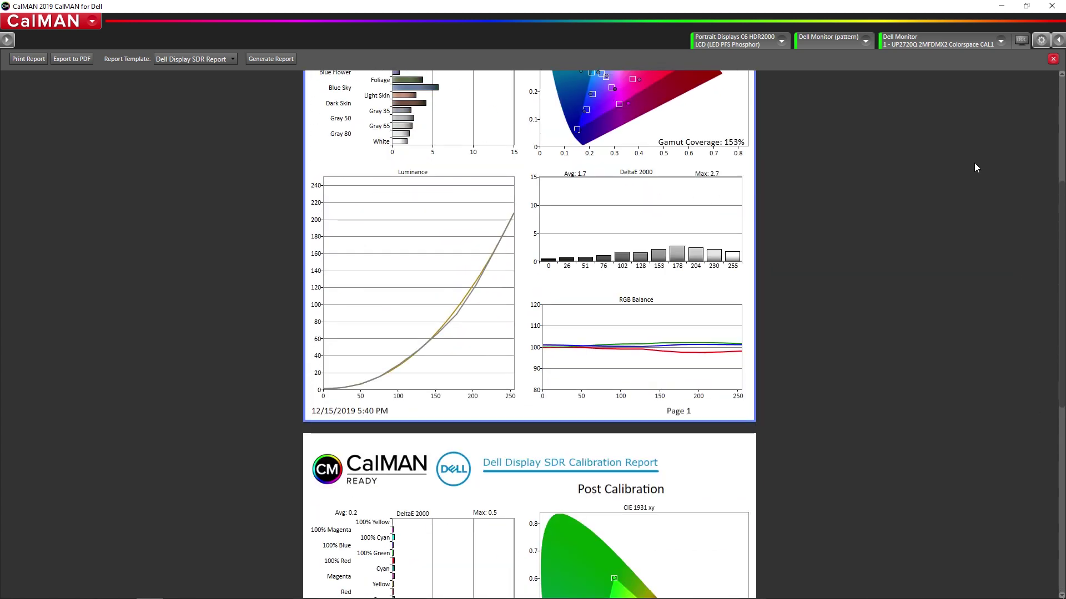
scroll(1021, 160, down, 8)
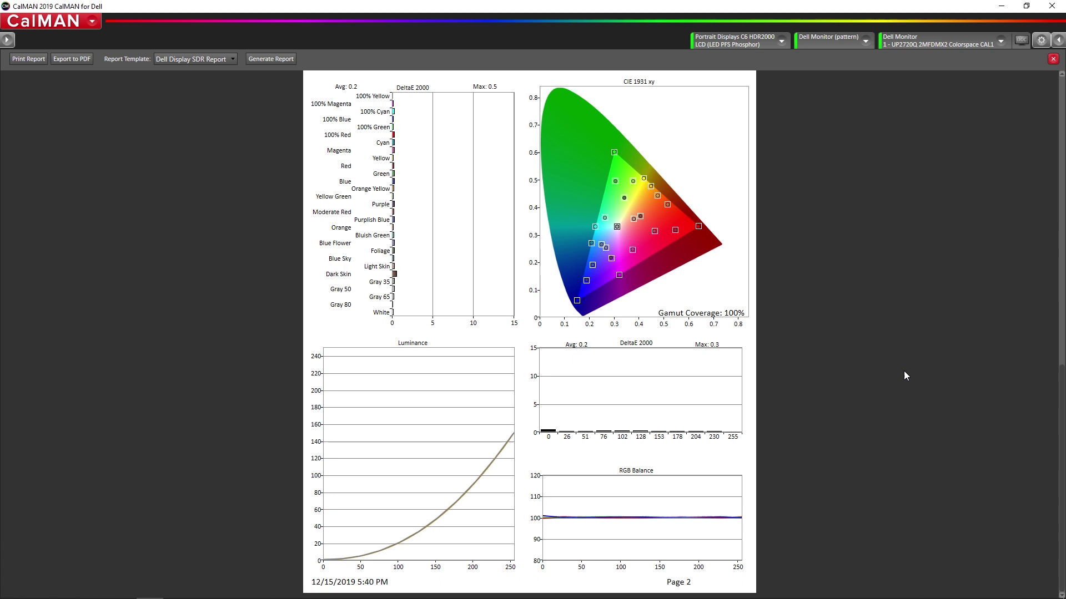
click(1053, 59)
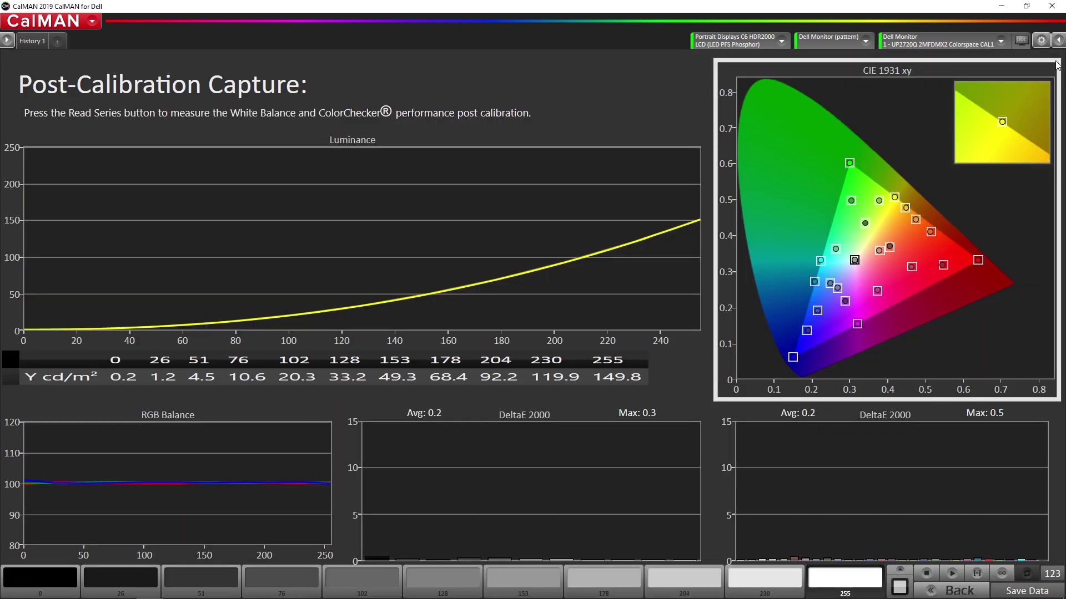